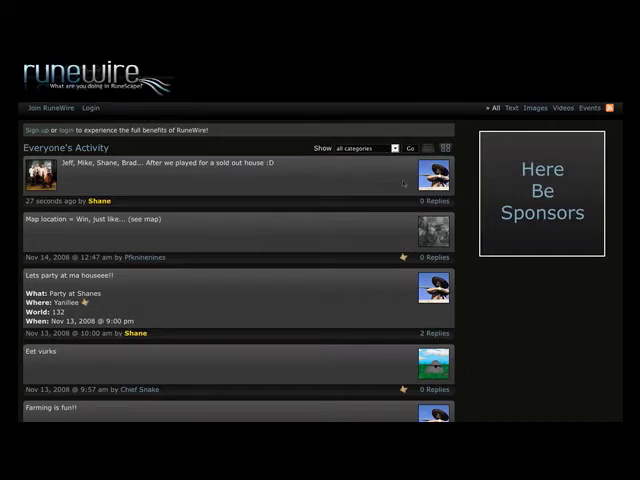
Step: Log into RuneWire as Shane with the username and password
click(92, 108)
text(Shane)
key(Tab)
text(******)
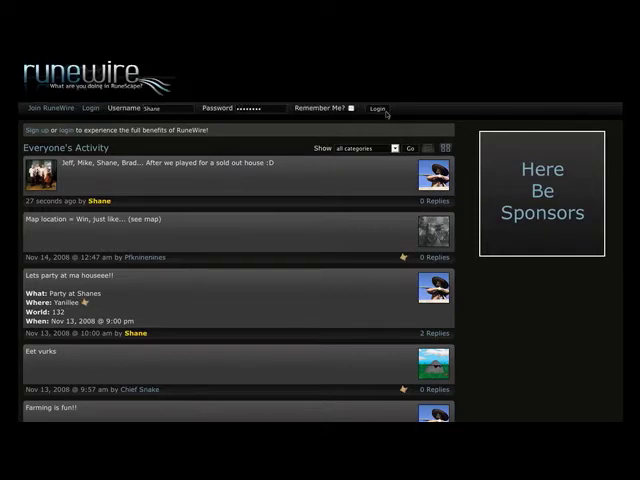
click(377, 108)
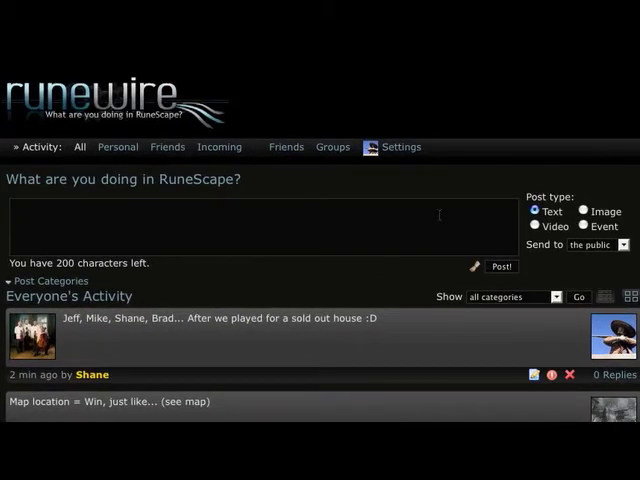
click(140, 196)
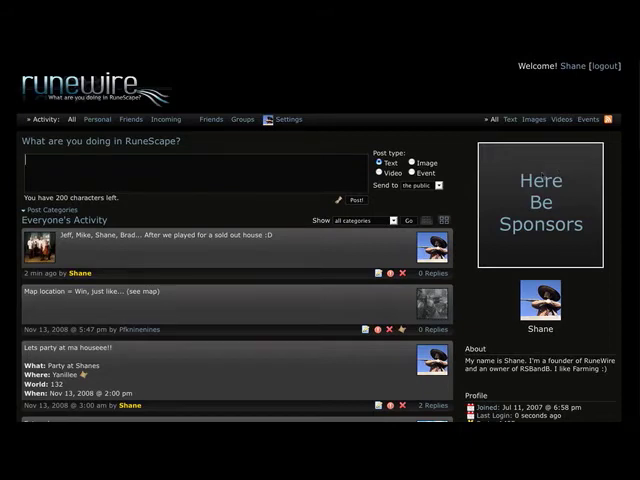
Step: Show the activity feed as thumbnails and view the Admin Quartet photo enlarged, then closed
click(444, 220)
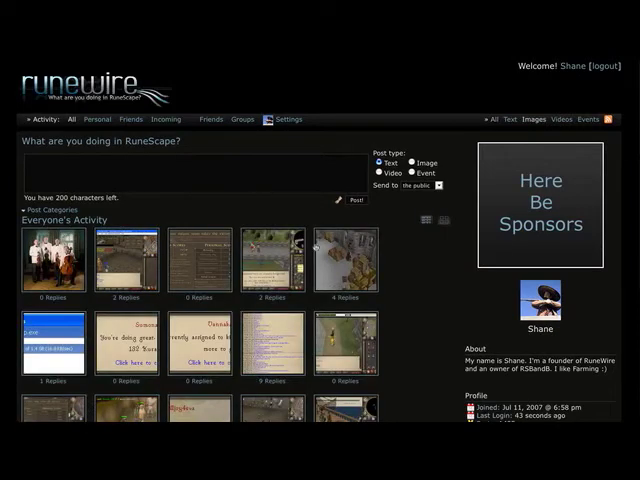
click(121, 250)
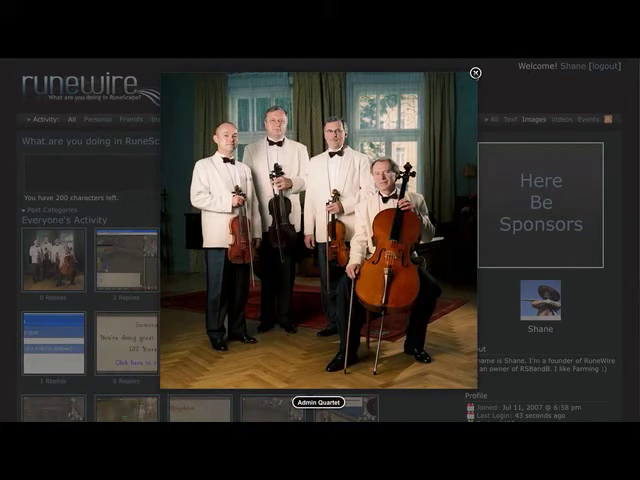
click(476, 72)
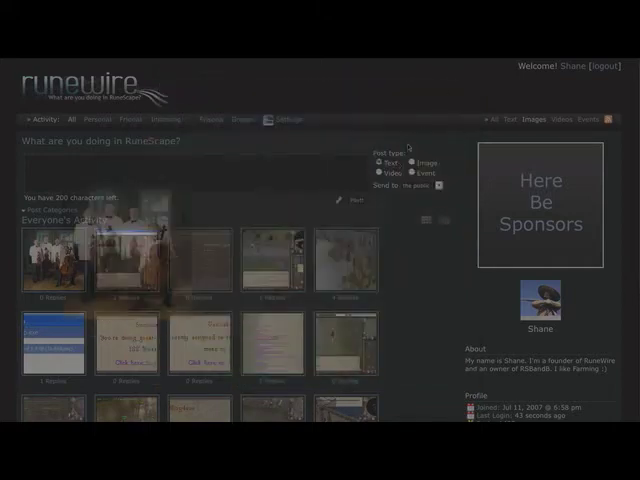
scroll(386, 281, down, 3)
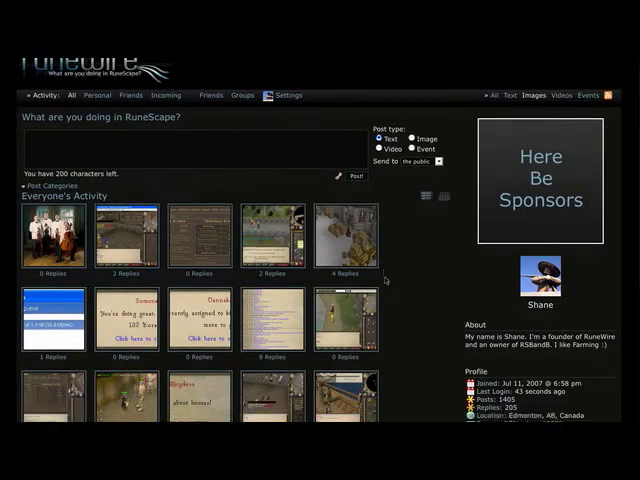
scroll(386, 281, down, 2)
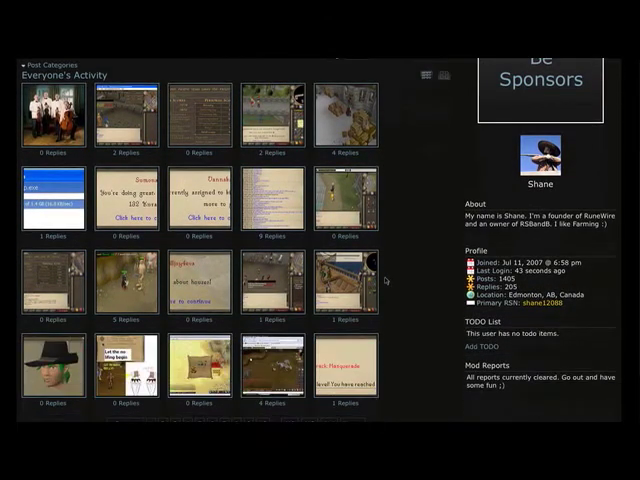
scroll(386, 281, up, 5)
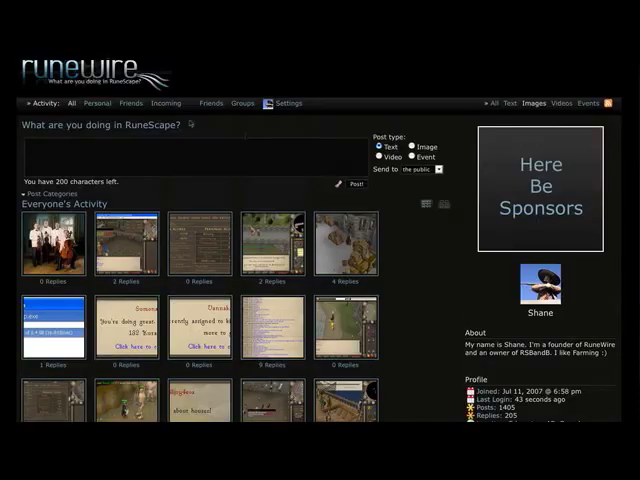
Step: Set the new post to Video type and copy the first video's link from the RSBandBStaff YouTube channel
click(52, 84)
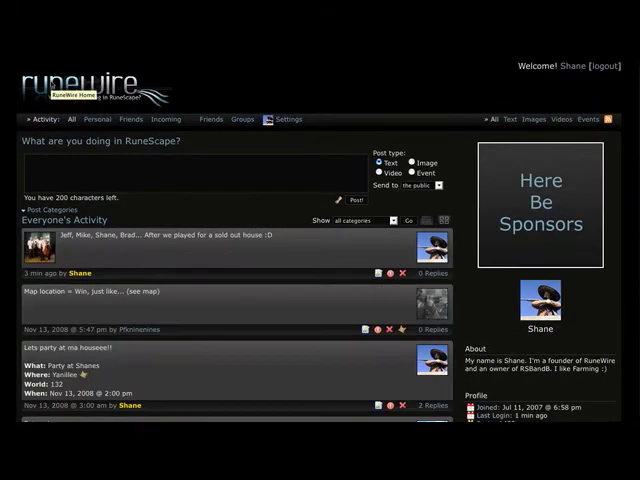
click(392, 173)
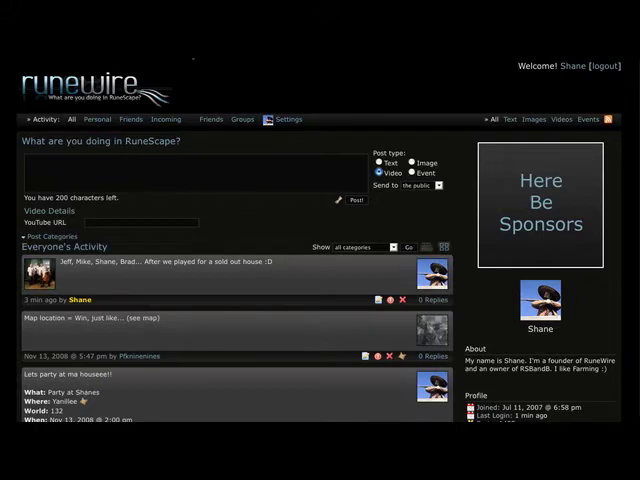
click(105, 32)
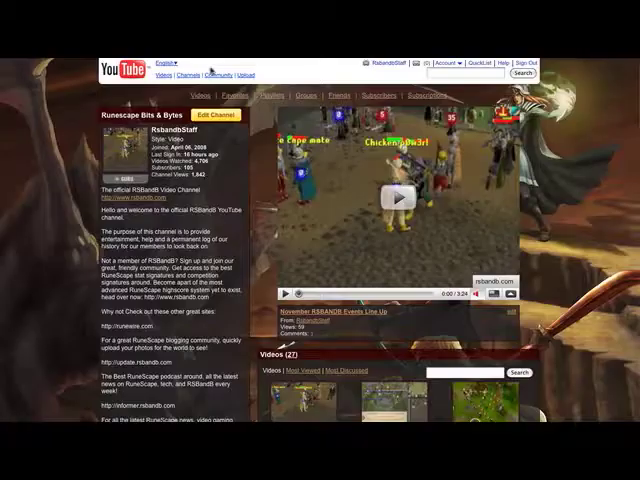
scroll(141, 158, down, 3)
scroll(200, 250, down, 3)
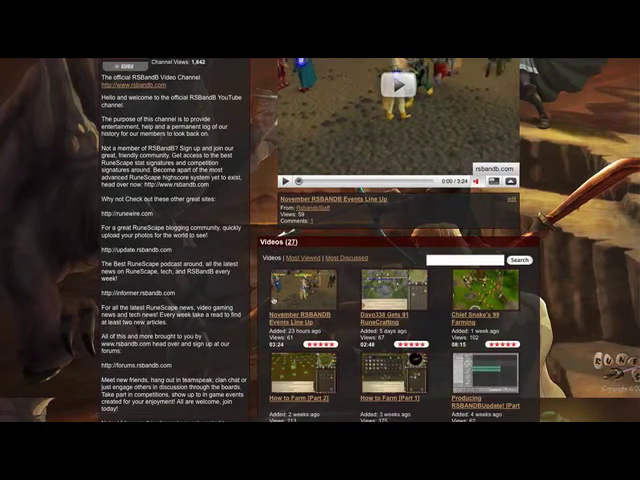
right_click(318, 272)
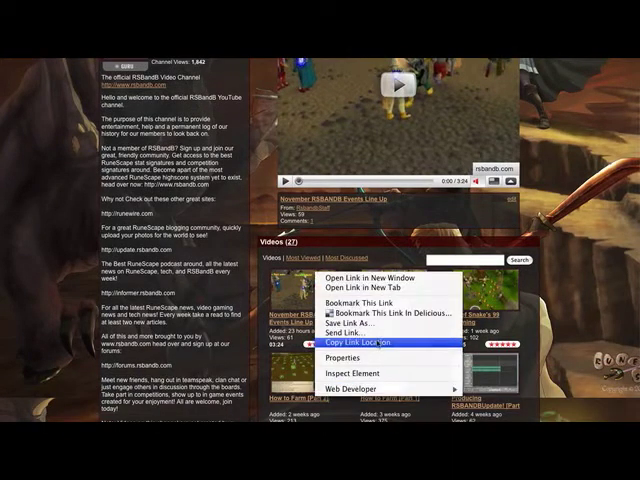
click(378, 343)
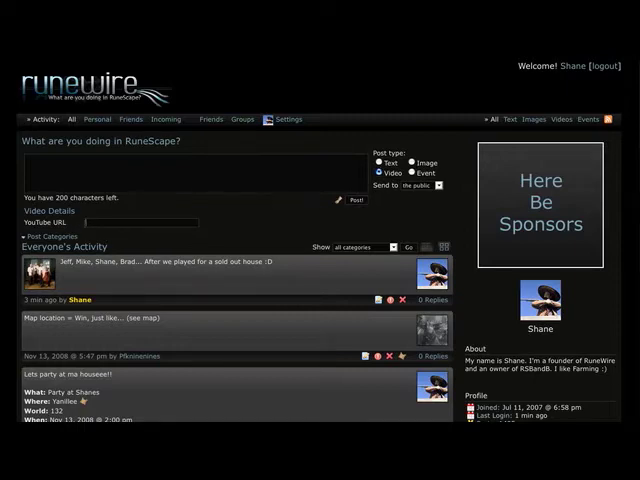
Step: Post a video with the pasted YouTube URL reading "This is how to herb farm and make a profit."
right_click(121, 222)
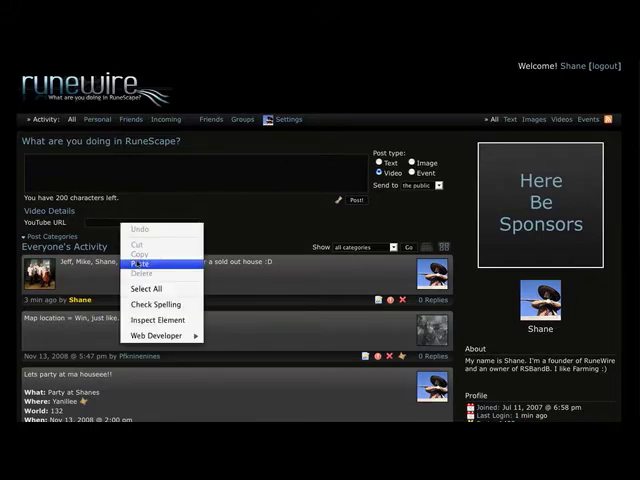
click(140, 262)
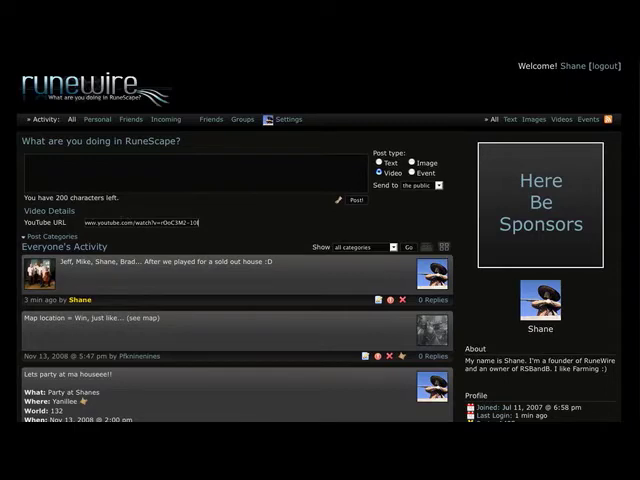
drag(160, 222, 115, 222)
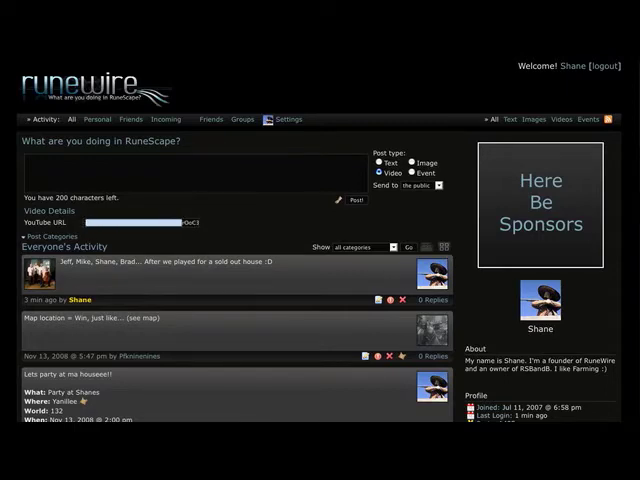
click(143, 212)
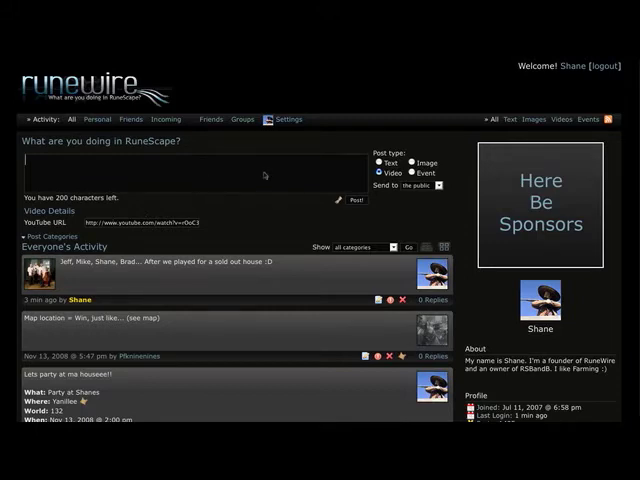
text(This is)
key(BackSpace)
key(BackSpace)
key(BackSpace)
key(BackSpace)
key(BackSpace)
key(BackSpace)
text(his is how to herb farm and make a profit.)
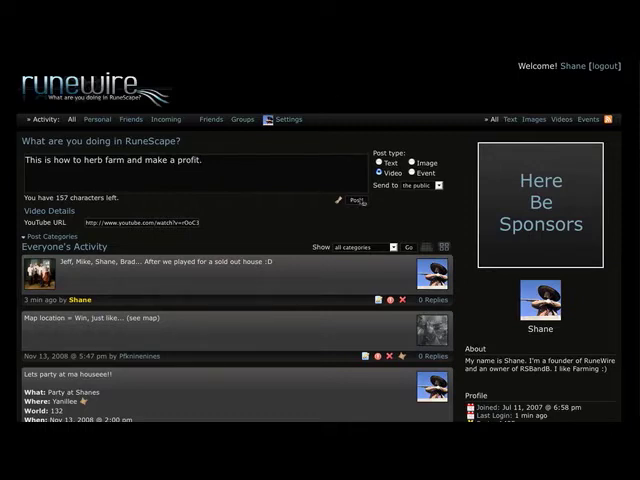
click(356, 200)
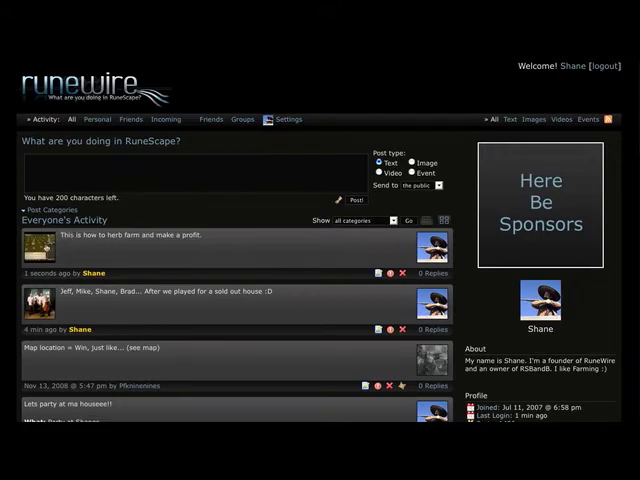
Step: Play the new post's YouTube clip in the overlay and close it
click(47, 247)
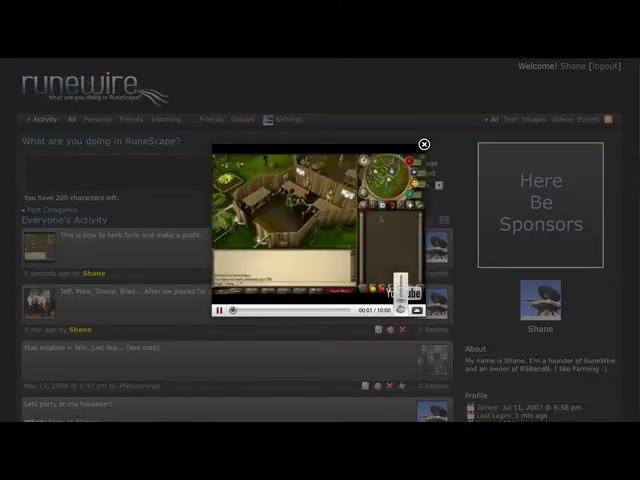
click(425, 143)
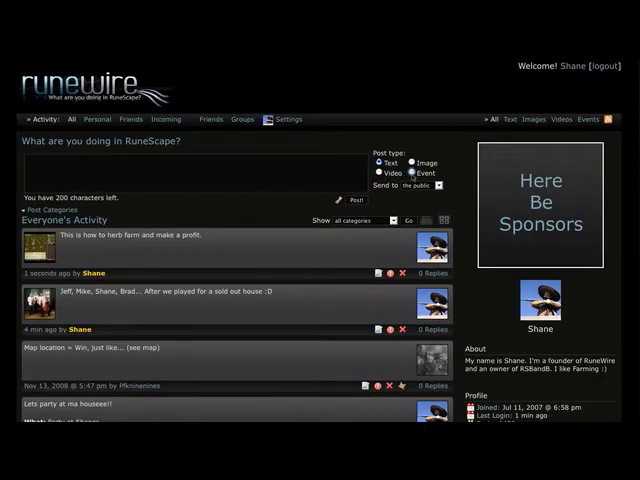
Step: Set the new post type to Event to show the Event Details fields
click(412, 173)
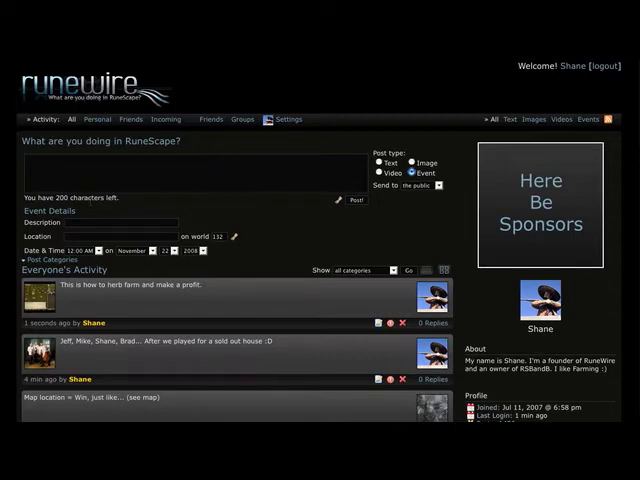
mouse_move(243, 119)
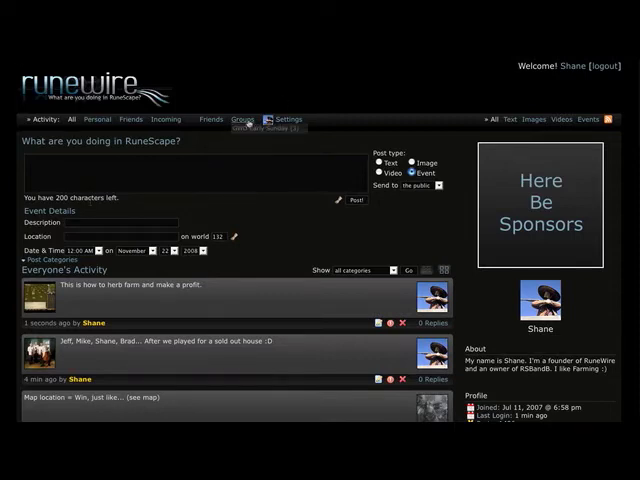
Step: Go to Groups and choose the GWD Early Sunday group for editing
click(243, 119)
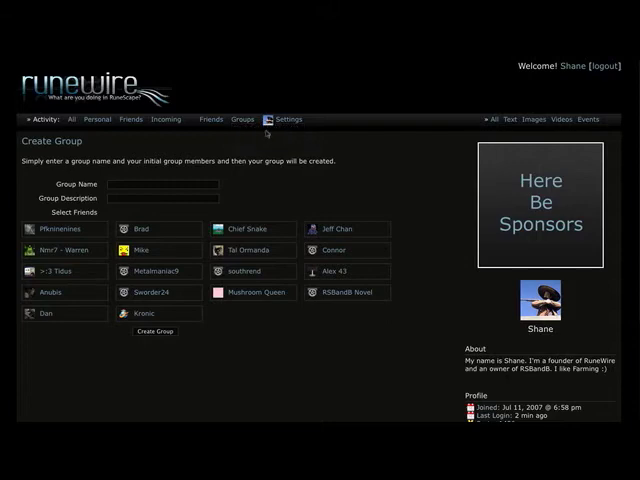
click(250, 127)
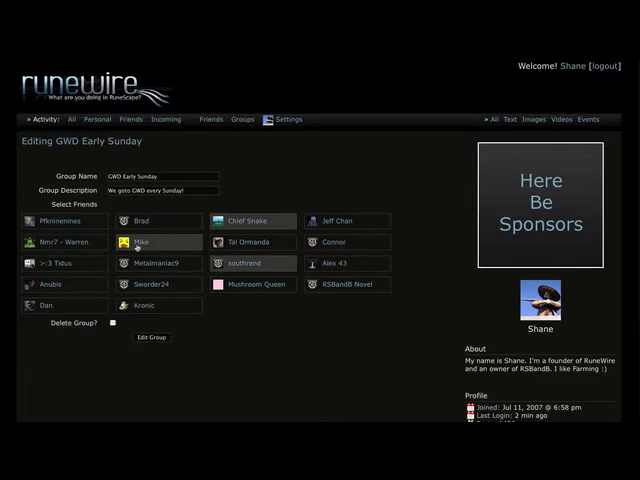
Step: Toggle three friend tiles on and off again, then save the GWD Early Sunday group edits
click(60, 221)
click(58, 242)
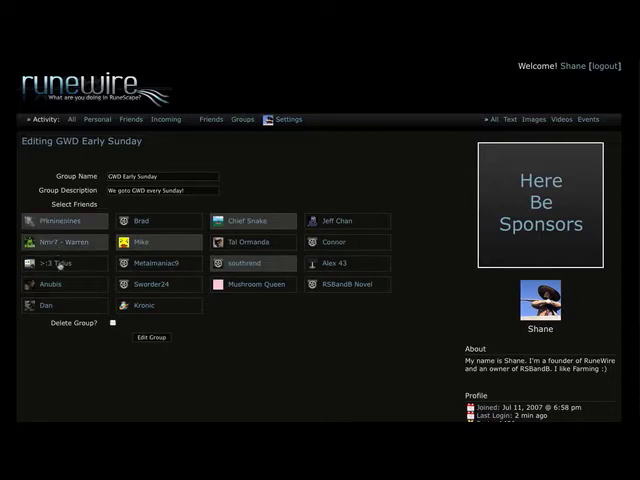
click(58, 263)
click(58, 263)
click(60, 242)
click(60, 221)
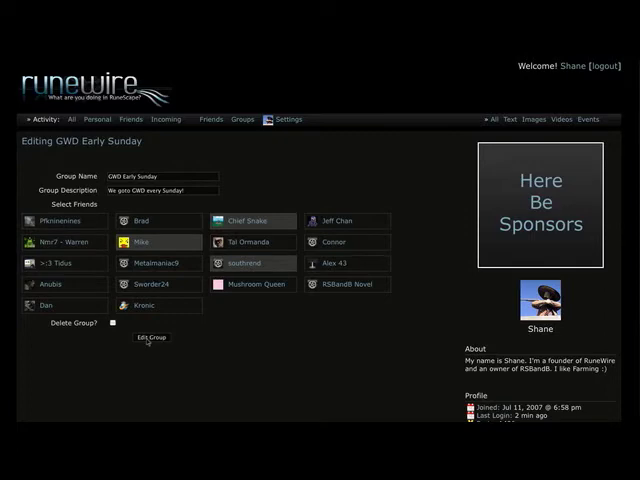
click(151, 337)
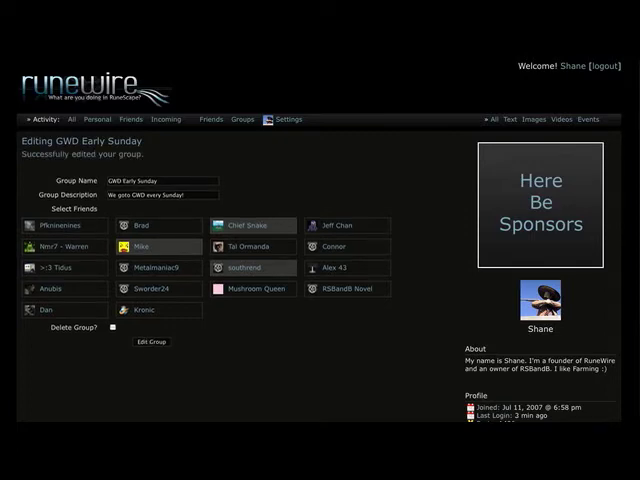
Step: Start an Event post on the home feed and enter its description and location
click(126, 105)
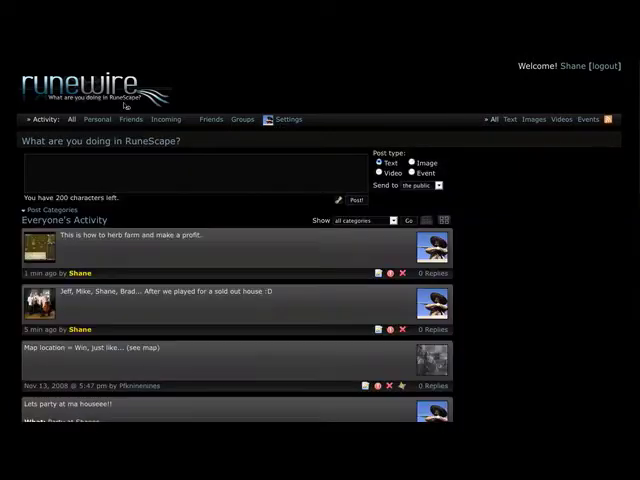
click(411, 173)
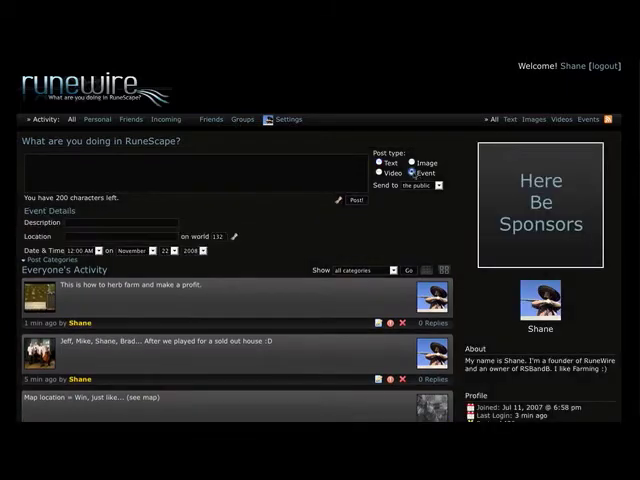
click(135, 222)
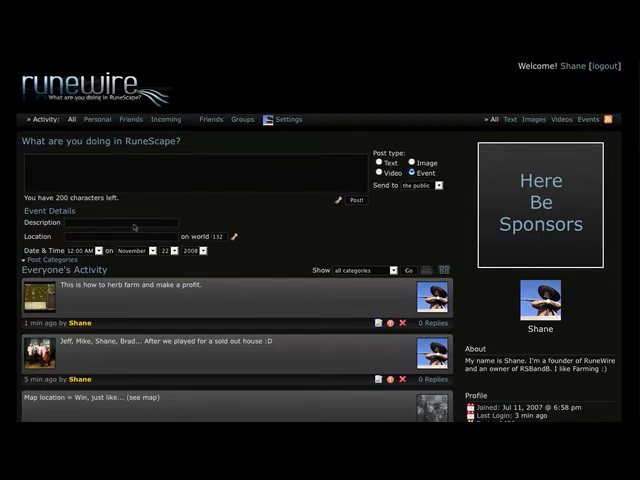
text(Arma)
text(dy)
text( s)
text(t Night)
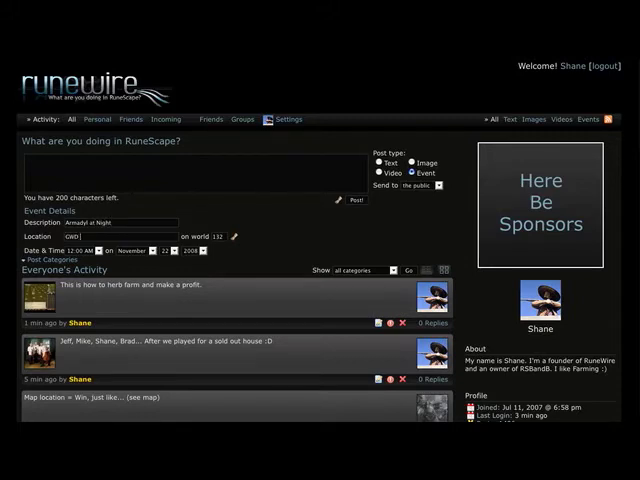
text(u)
text(ronghold)
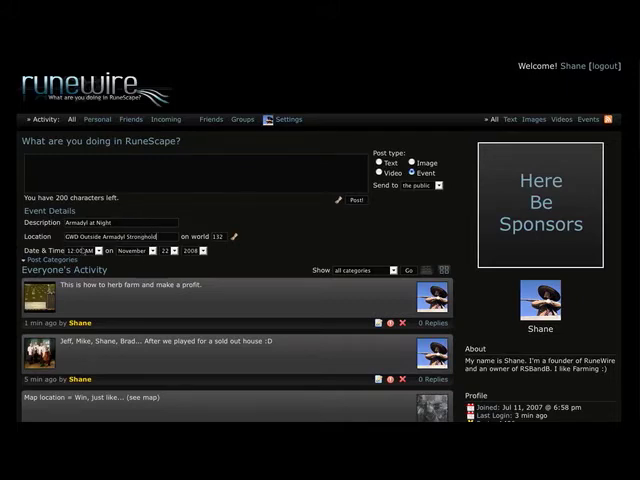
Step: Set the event time to 1:00 AM and the day to the 23rd
click(82, 250)
click(75, 300)
click(166, 250)
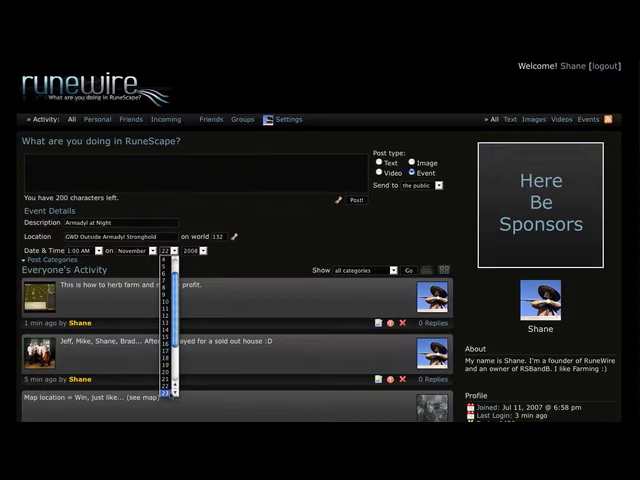
click(166, 385)
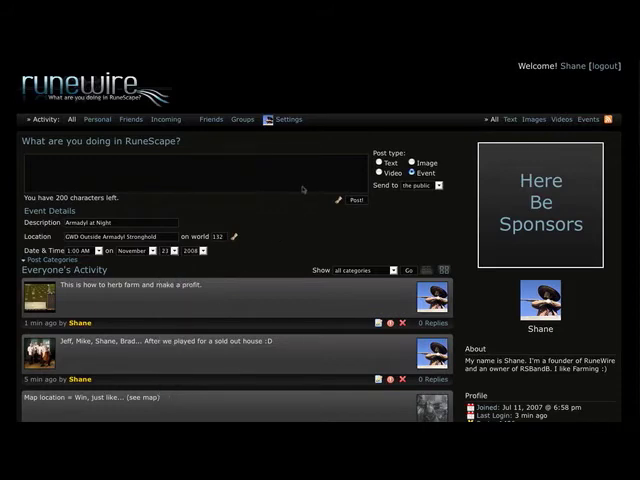
Step: Write the Armadyl at Night post text and address it to a group instead of the public
click(150, 165)
text(Armadyl, we will get a hilt :D:D)
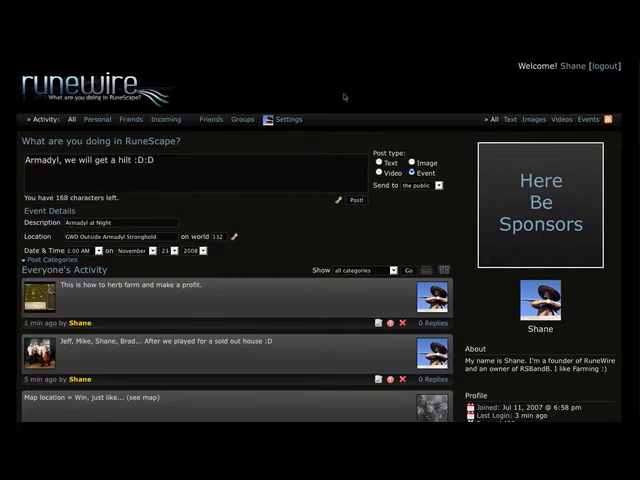
click(438, 186)
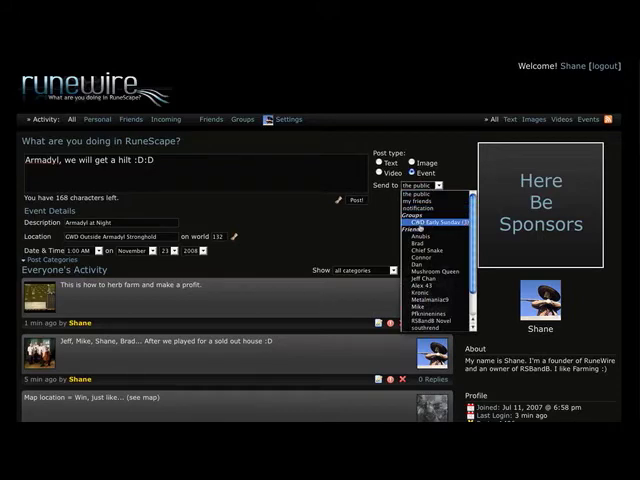
click(437, 223)
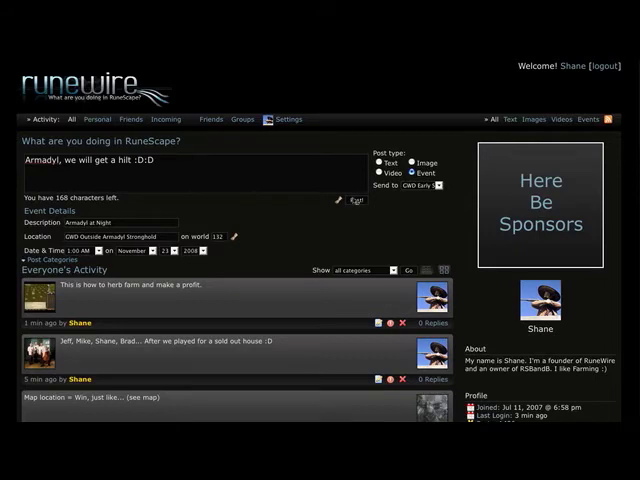
Step: Publish the Armadyl at Night event post to the feed
click(357, 201)
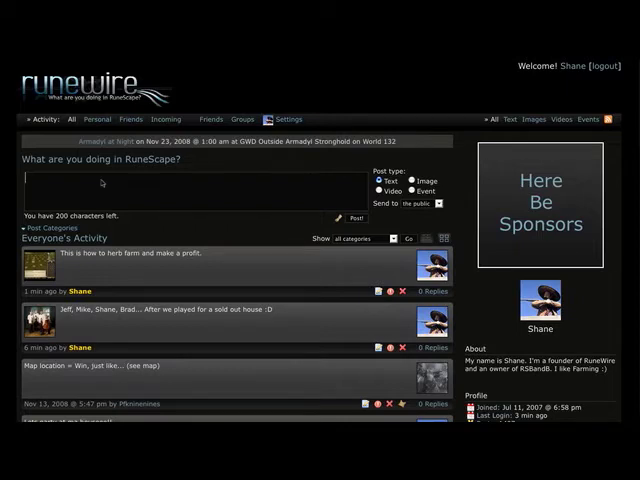
text(Spirit Tree on Etceter)
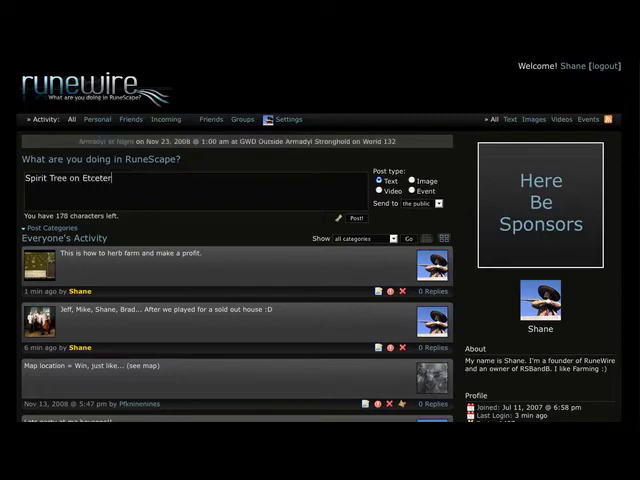
text(a.)
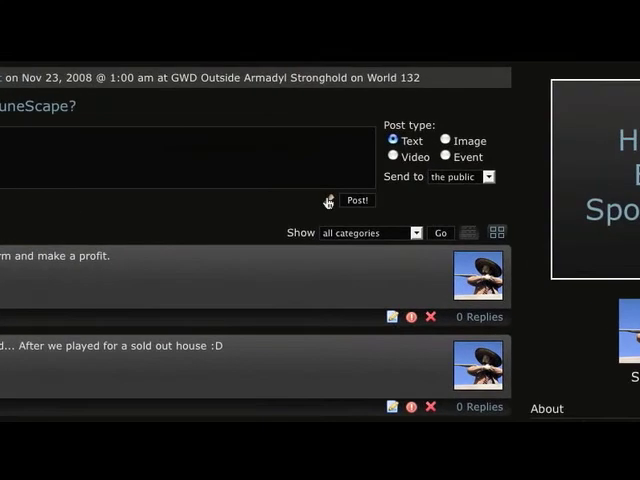
Step: Tag the 'Spirit Tree on Etcetera.' draft with a map pin placed on Etceteria
click(352, 218)
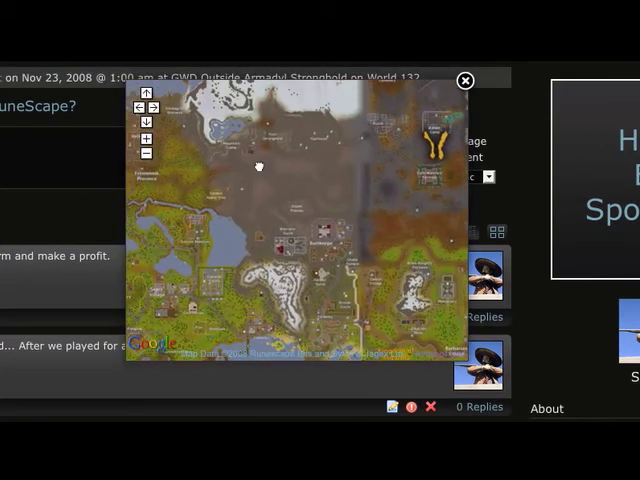
drag(258, 166, 280, 200)
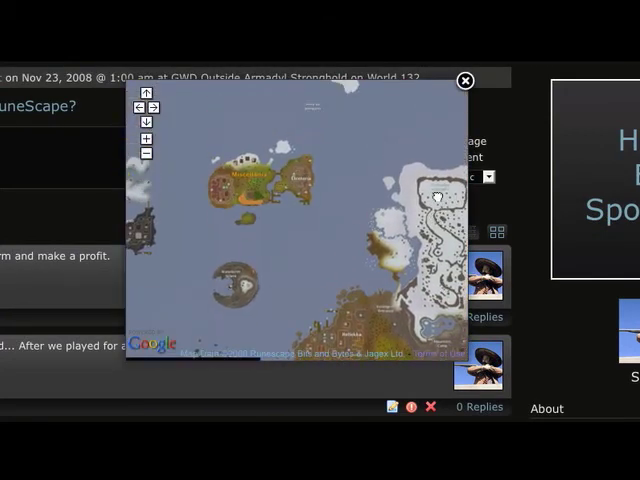
drag(290, 170, 280, 205)
click(146, 138)
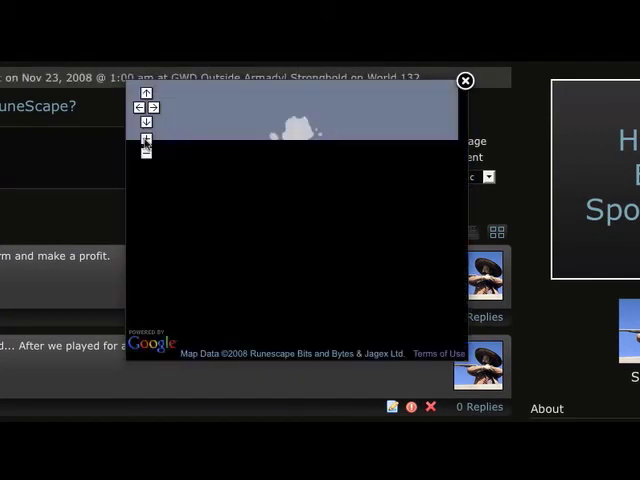
click(146, 138)
drag(380, 200, 270, 215)
drag(362, 238, 300, 210)
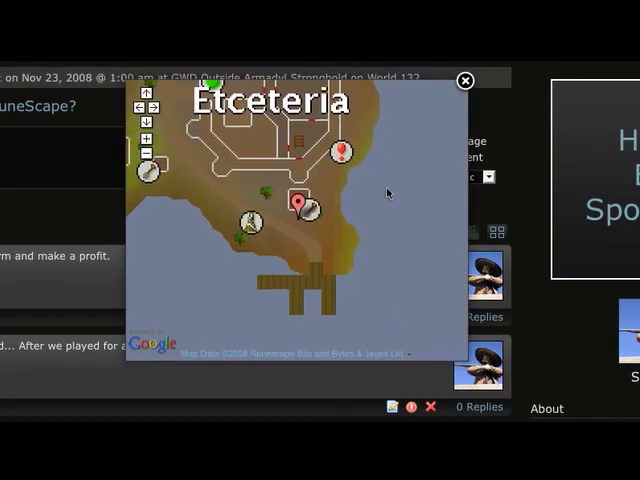
click(467, 80)
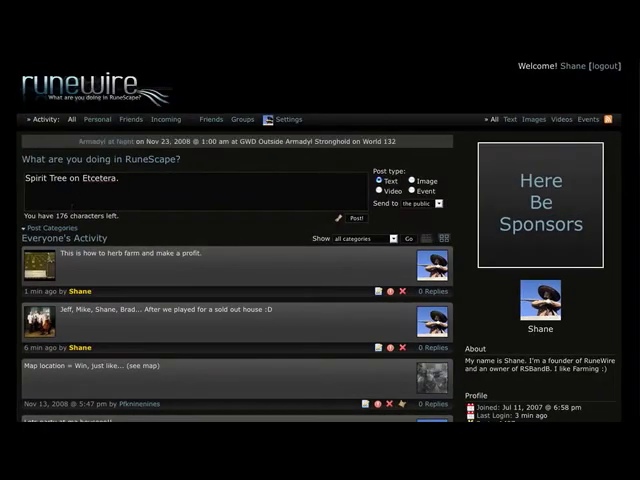
Step: Expand Post Categories and tick Farming under Skills for the draft
click(64, 230)
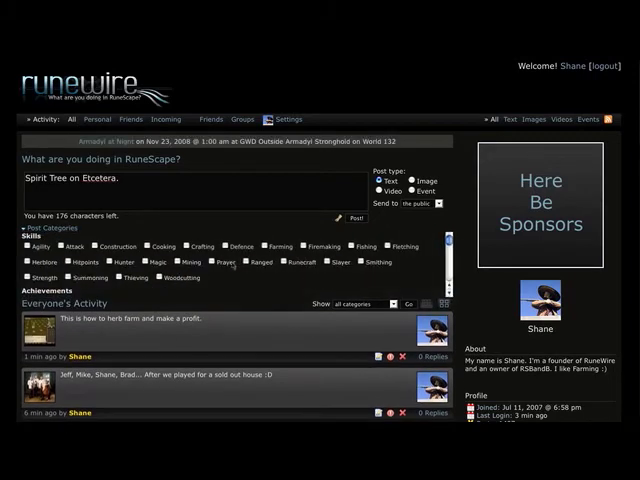
click(264, 246)
scroll(266, 288, down, 2)
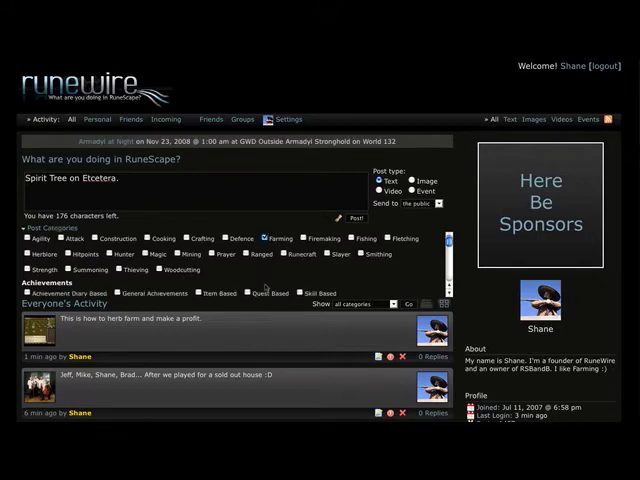
scroll(266, 291, down, 1)
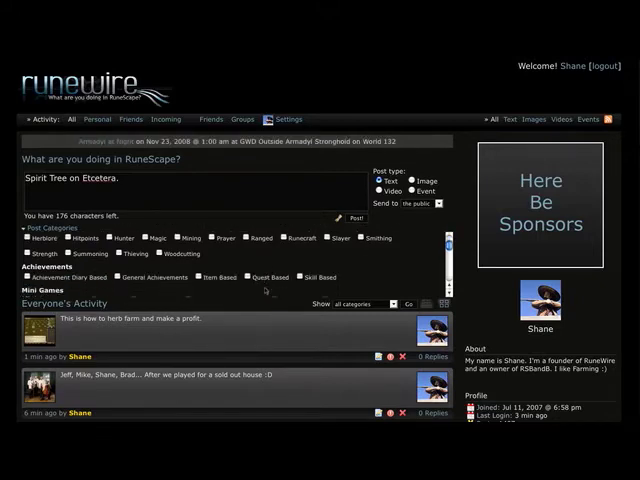
scroll(266, 291, down, 2)
scroll(266, 291, down, 2)
scroll(266, 291, down, 1)
scroll(266, 291, down, 1)
scroll(266, 291, down, 2)
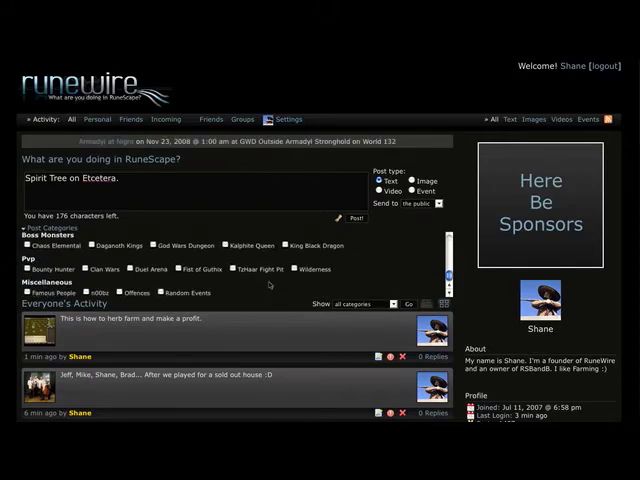
scroll(266, 291, down, 1)
scroll(272, 281, up, 2)
scroll(270, 275, up, 2)
scroll(268, 270, up, 2)
scroll(267, 268, up, 1)
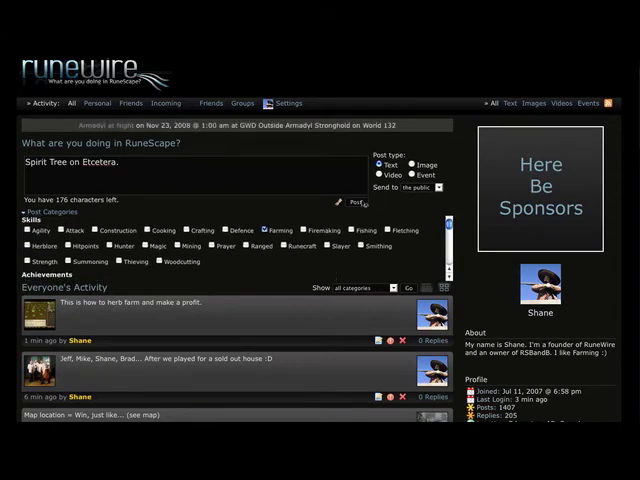
Step: Publish the Spirit Tree post and view its tagged location on the map
click(358, 202)
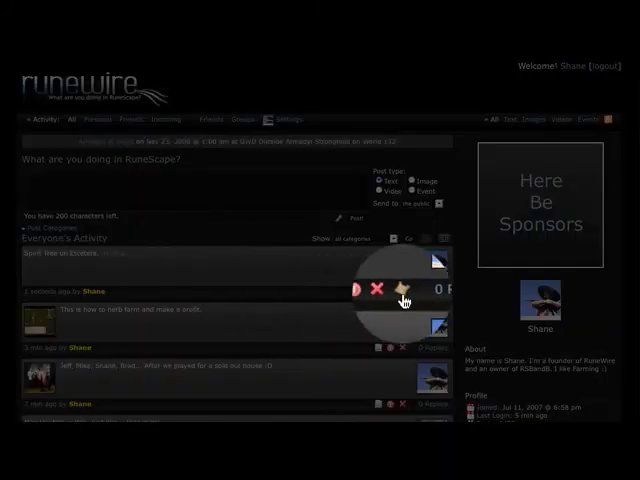
click(403, 292)
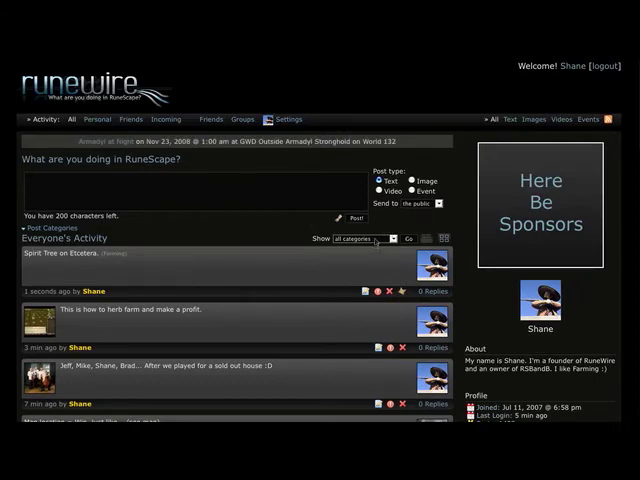
Step: Filter the feed by Farming, then show posts from all categories again
click(365, 238)
scroll(360, 300, down, 3)
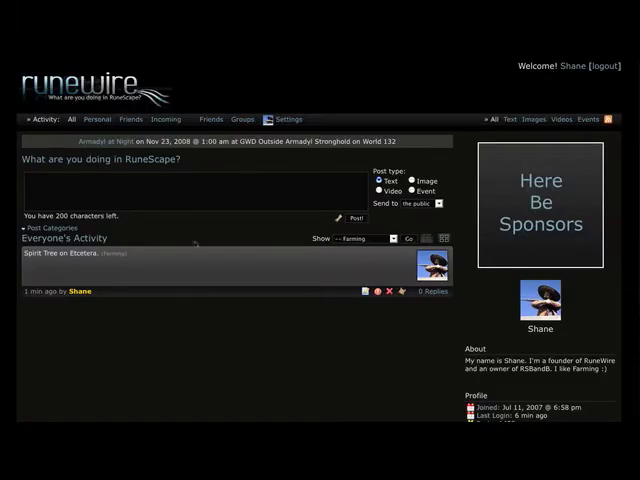
click(365, 239)
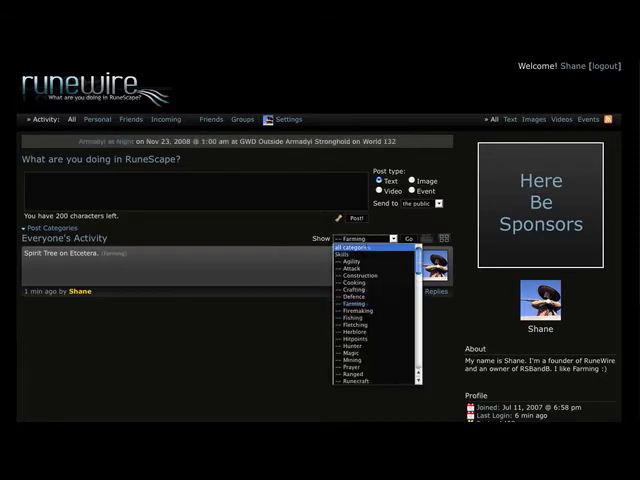
click(350, 245)
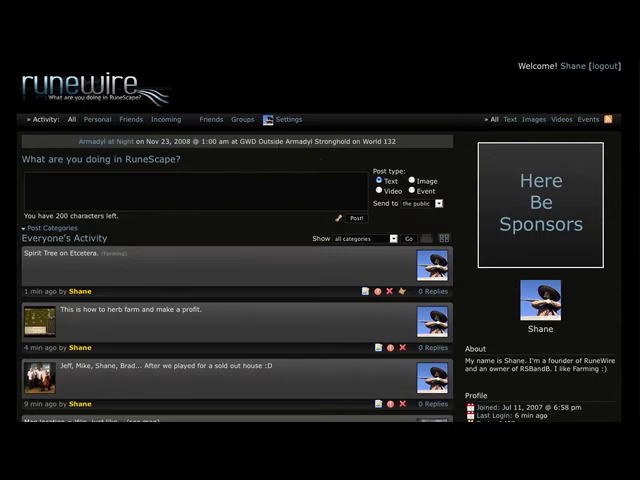
Step: Review the friends list, then reload the home page showing the new-message notice
click(211, 118)
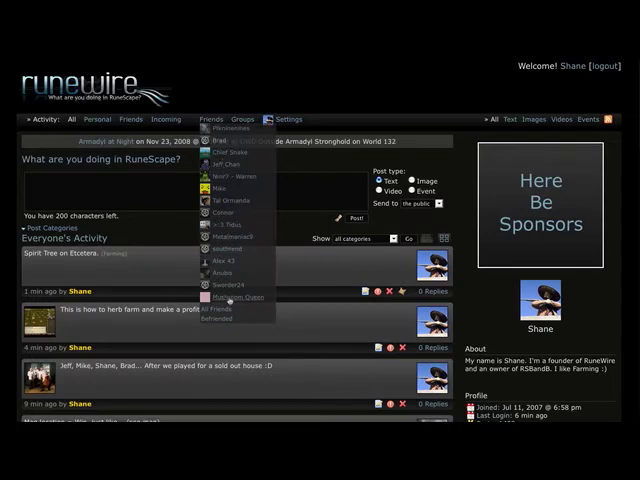
click(279, 233)
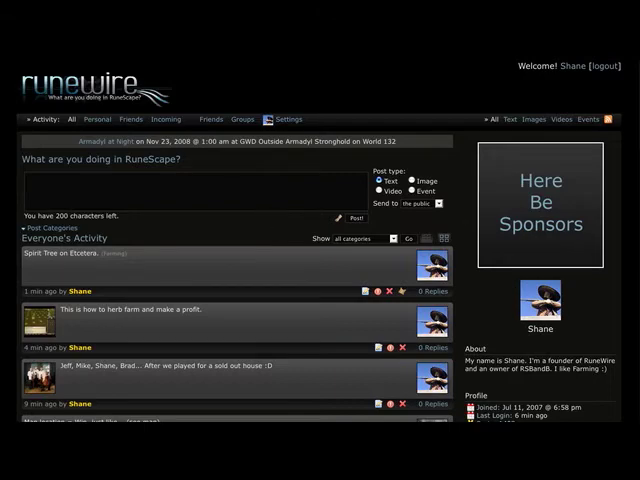
click(50, 41)
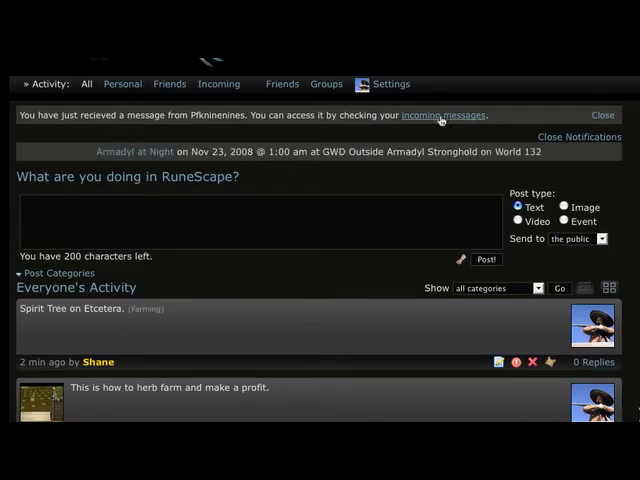
Step: Read Pfkninenines's Kalphite Queen message and view its Kalphite Lair map location
click(441, 118)
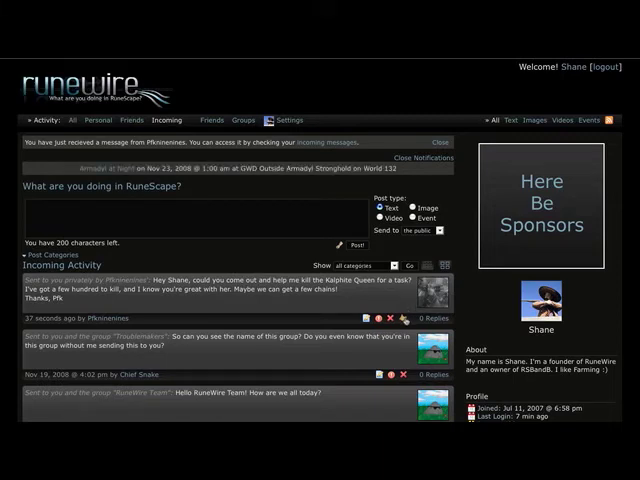
click(405, 319)
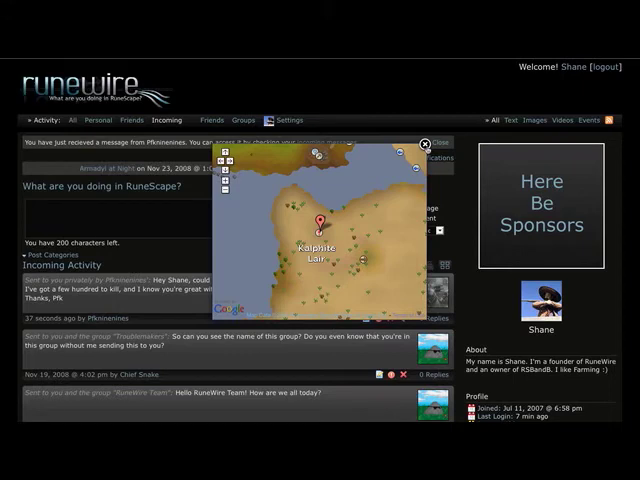
click(424, 144)
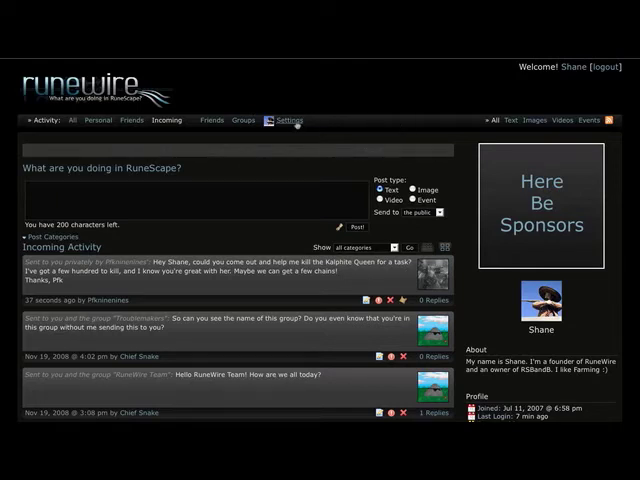
Step: Review account settings, keeping instant messengers visible to Everyone
click(290, 120)
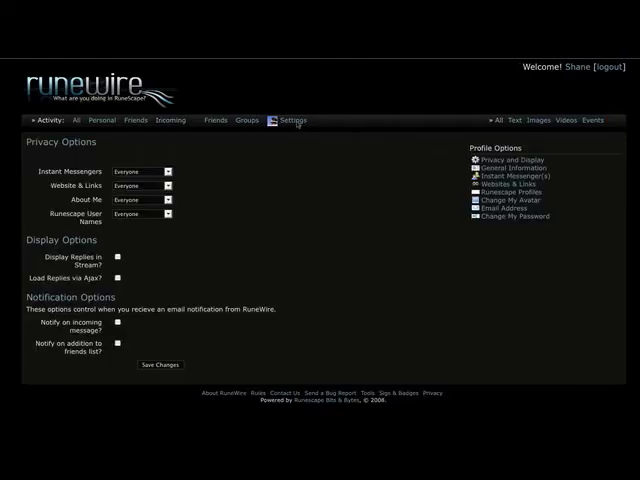
click(158, 173)
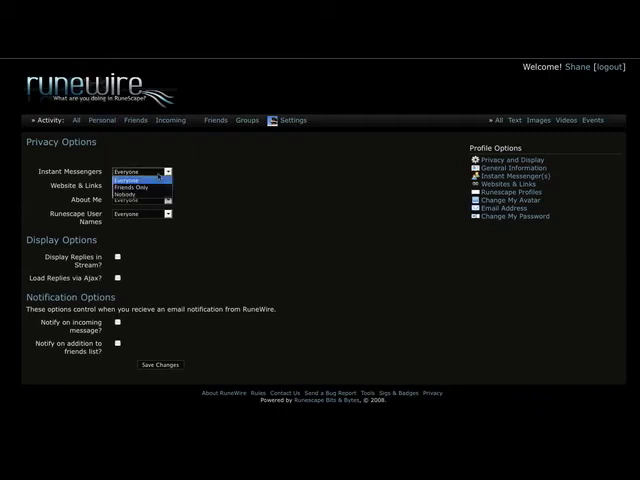
click(140, 180)
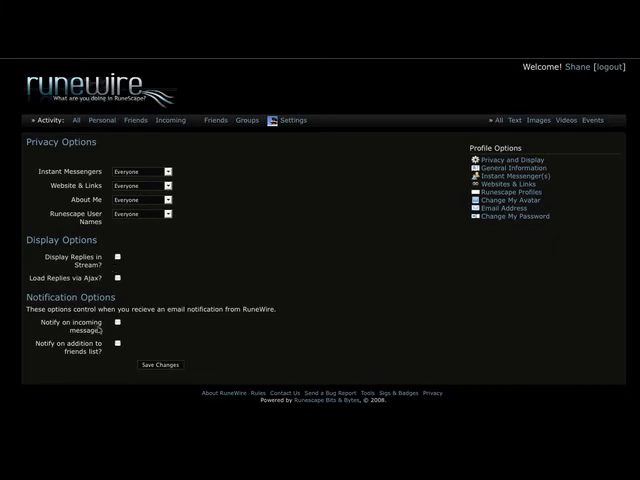
Step: Enable email notices for incoming messages and friends-list additions and save
click(90, 329)
click(117, 344)
click(153, 366)
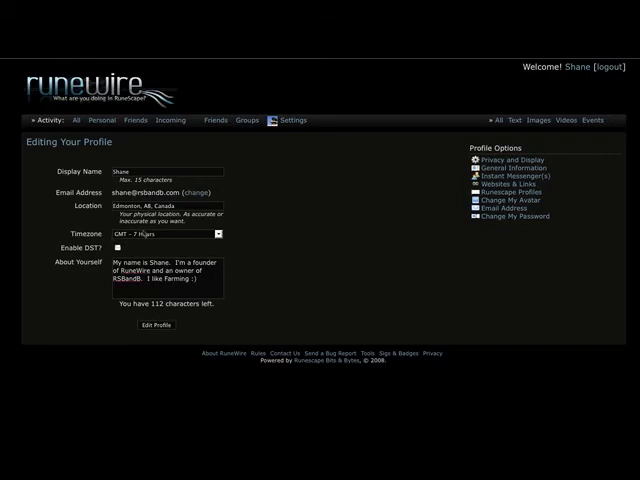
Step: Review General Information, leaving the timezone at GMT -7 Hours
click(160, 234)
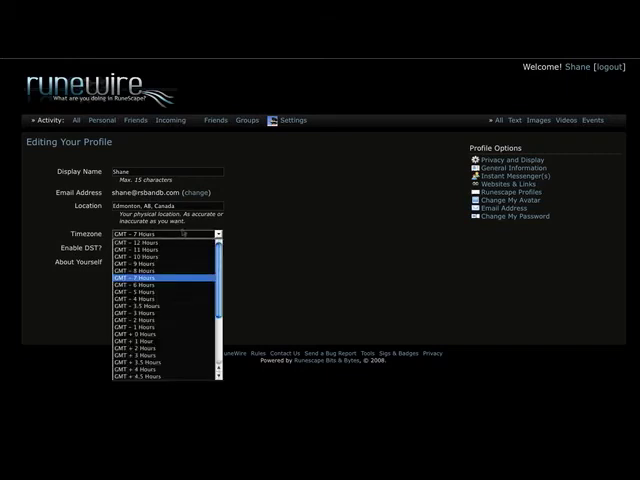
click(295, 265)
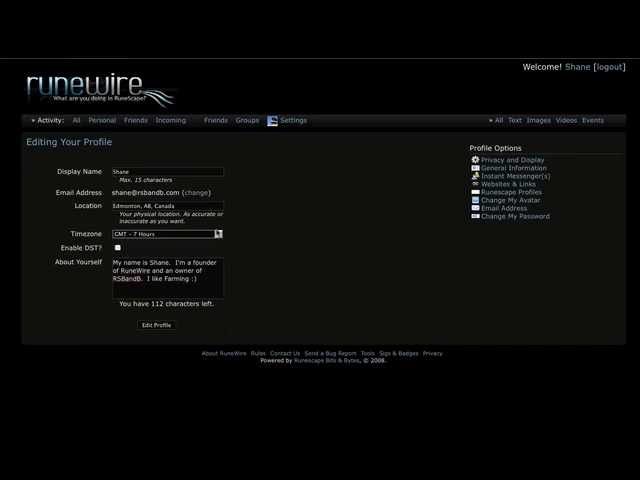
click(217, 234)
mouse_move(220, 262)
mouse_down()
mouse_move(220, 312)
mouse_move(220, 245)
mouse_up()
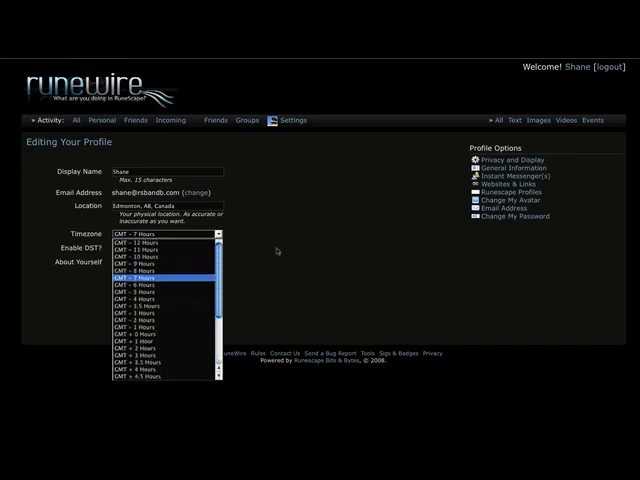
click(276, 248)
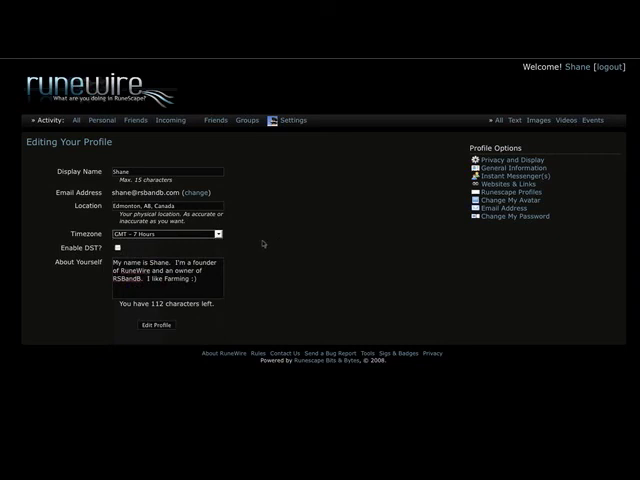
Step: Review Instant Messenger settings keeping AIM, then the Websites & Links page
click(515, 176)
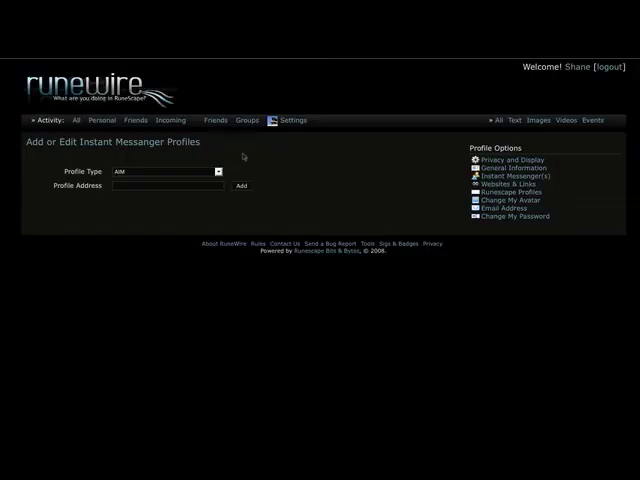
click(130, 172)
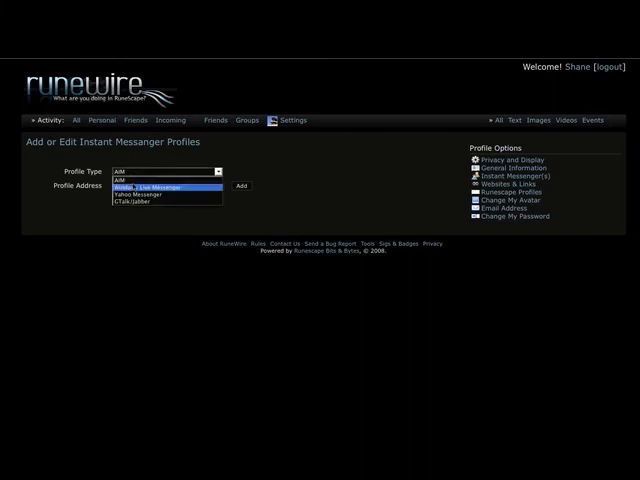
click(330, 235)
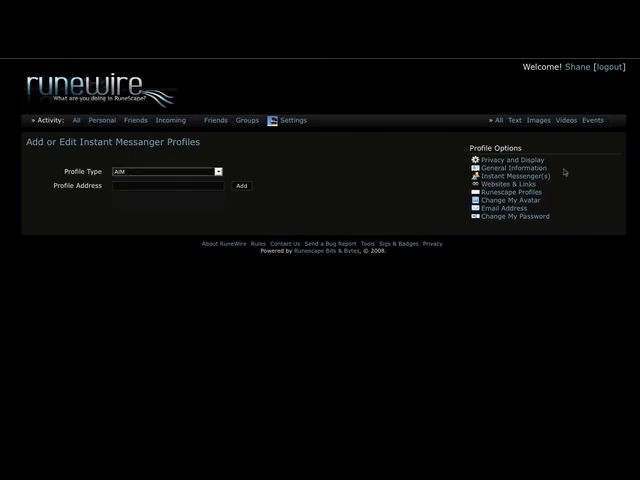
click(508, 184)
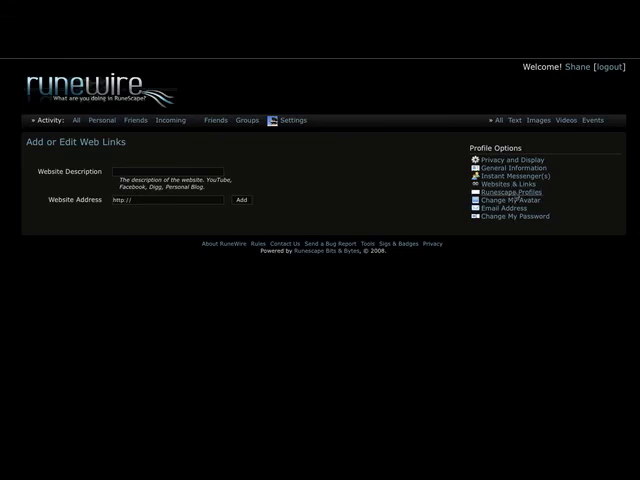
Step: Review the RuneScape Profiles page with its name and membership status options
click(511, 192)
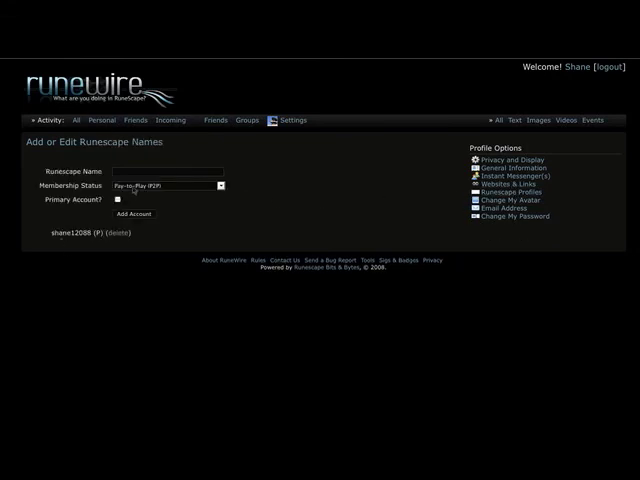
click(130, 172)
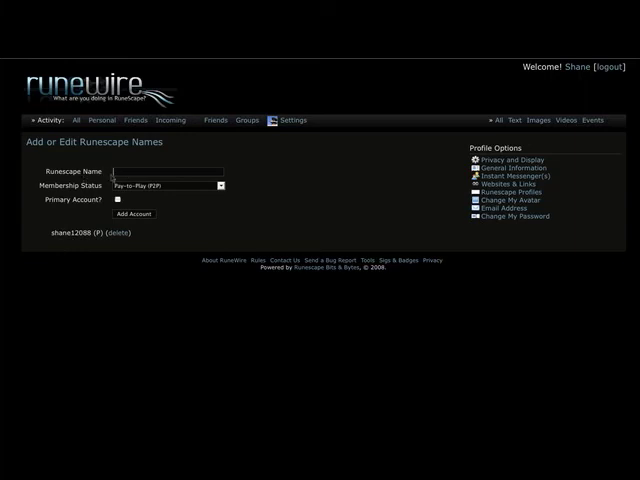
click(135, 186)
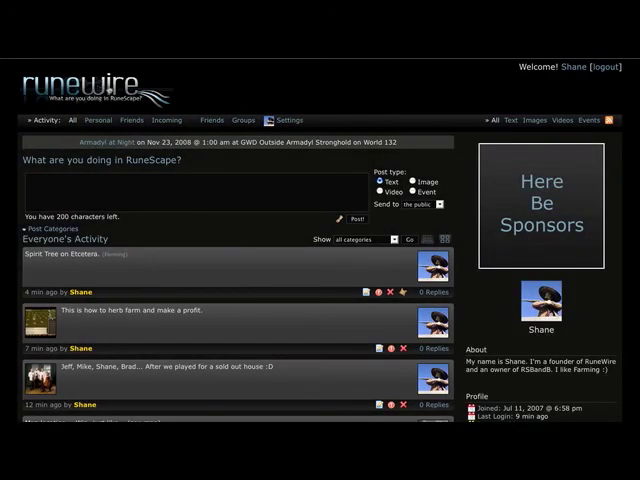
scroll(320, 300, down, 1)
scroll(547, 326, down, 2)
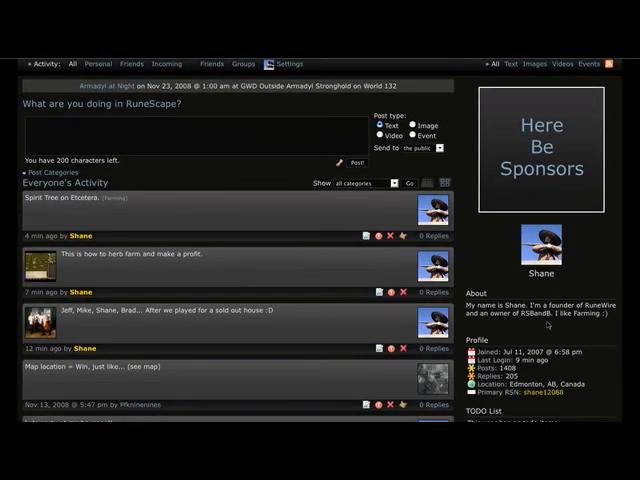
scroll(530, 315, down, 2)
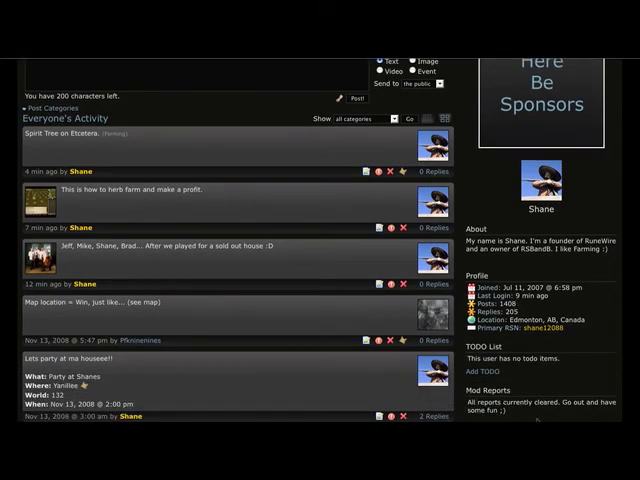
Step: Add to-do items 'Check prices of party hats.' and 'Get 99 Farming'
click(481, 372)
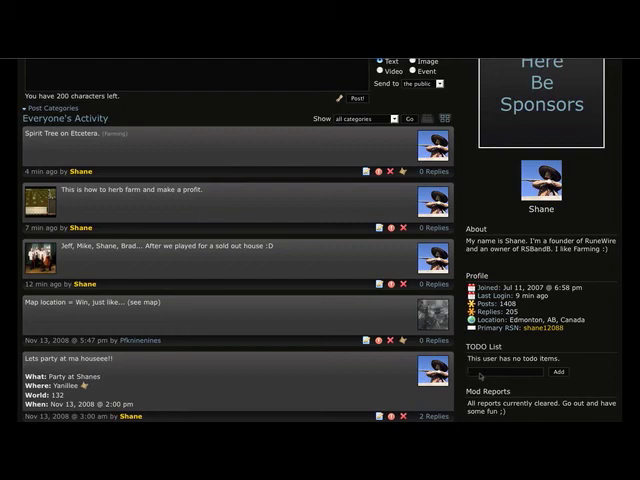
text(Check prices)
text( of party hats.)
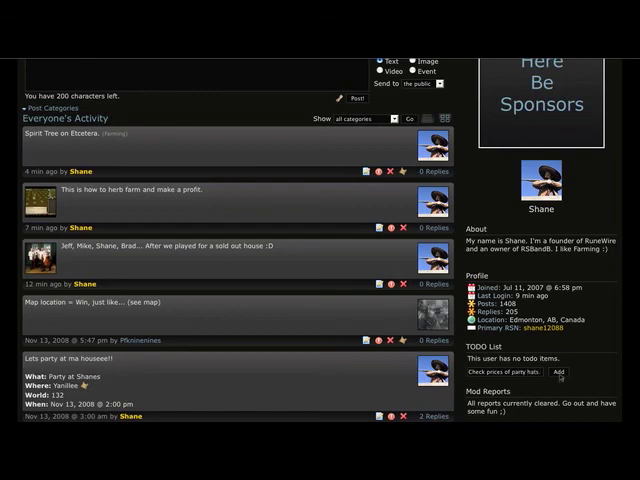
click(559, 372)
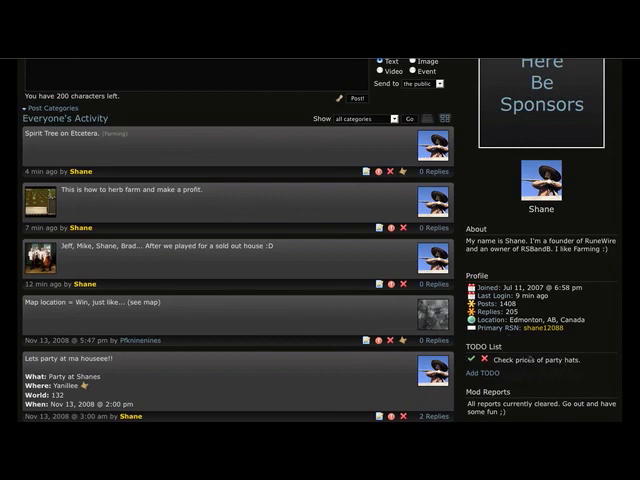
click(480, 372)
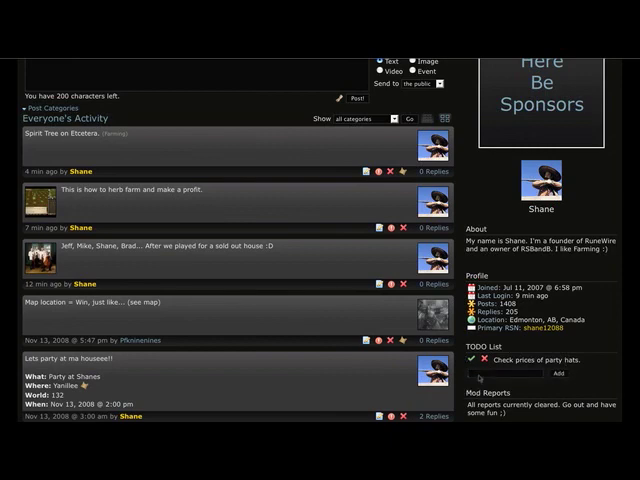
text(cGet 3)
text(Farming)
click(558, 373)
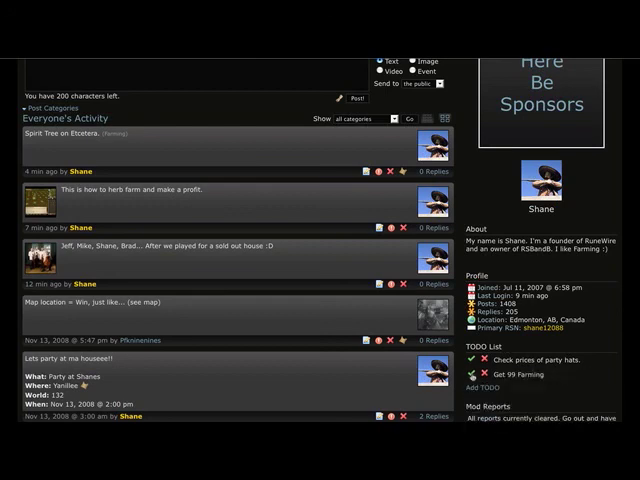
Step: Mark Get 99 Farming as done and delete it from the to-do list
click(471, 375)
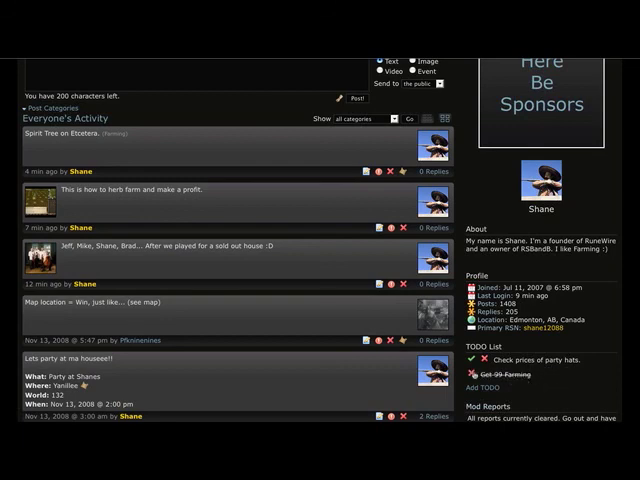
click(484, 374)
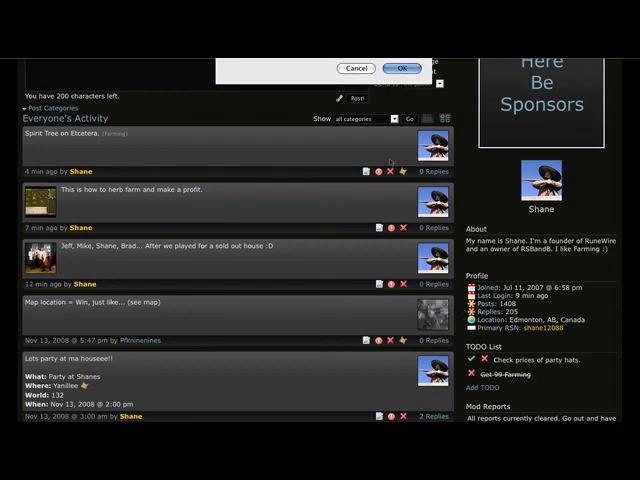
click(401, 68)
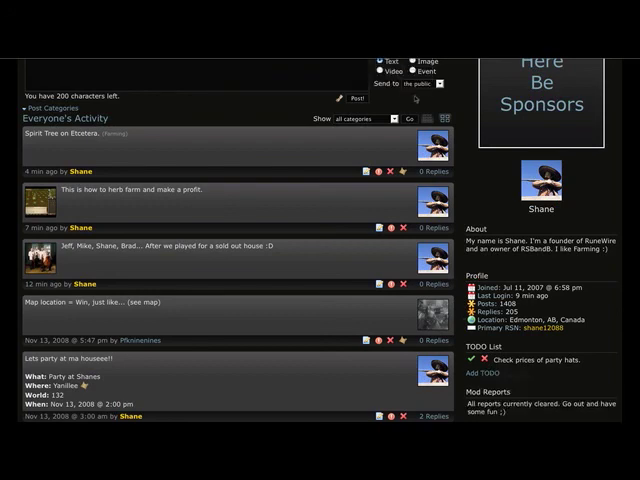